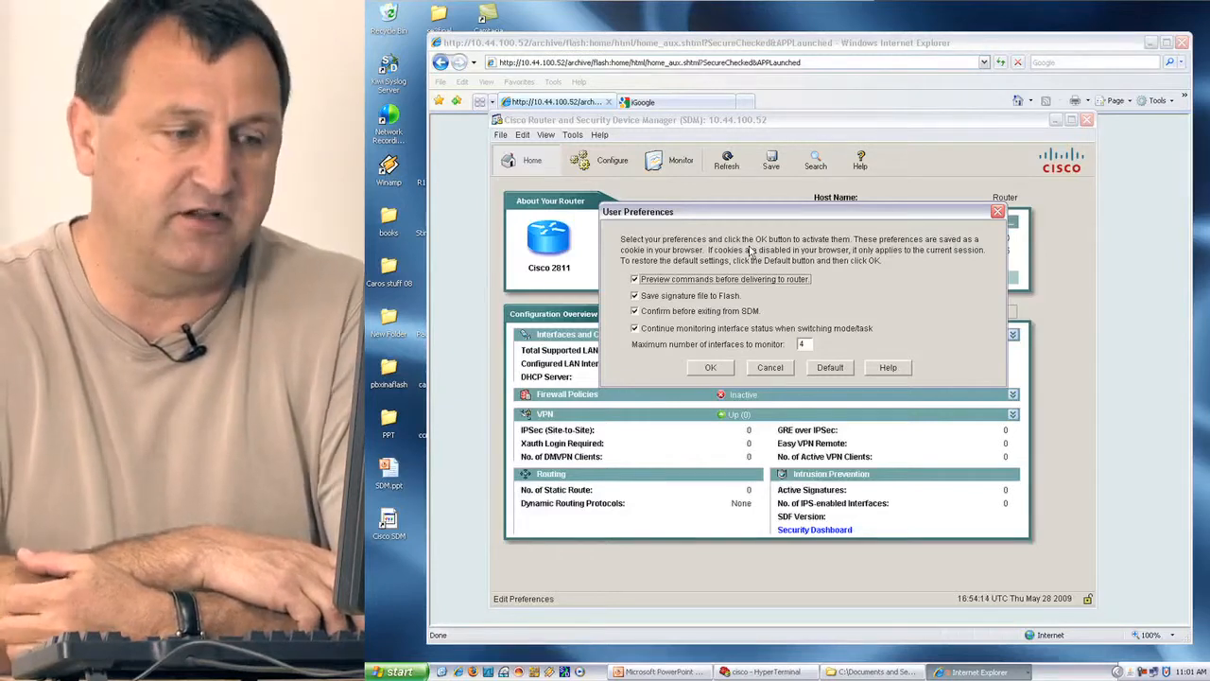
Accept the user preferences with 'Preview commands before delivering to router' left enabled.
{"action": "left_click", "coordinate": [711, 368]}
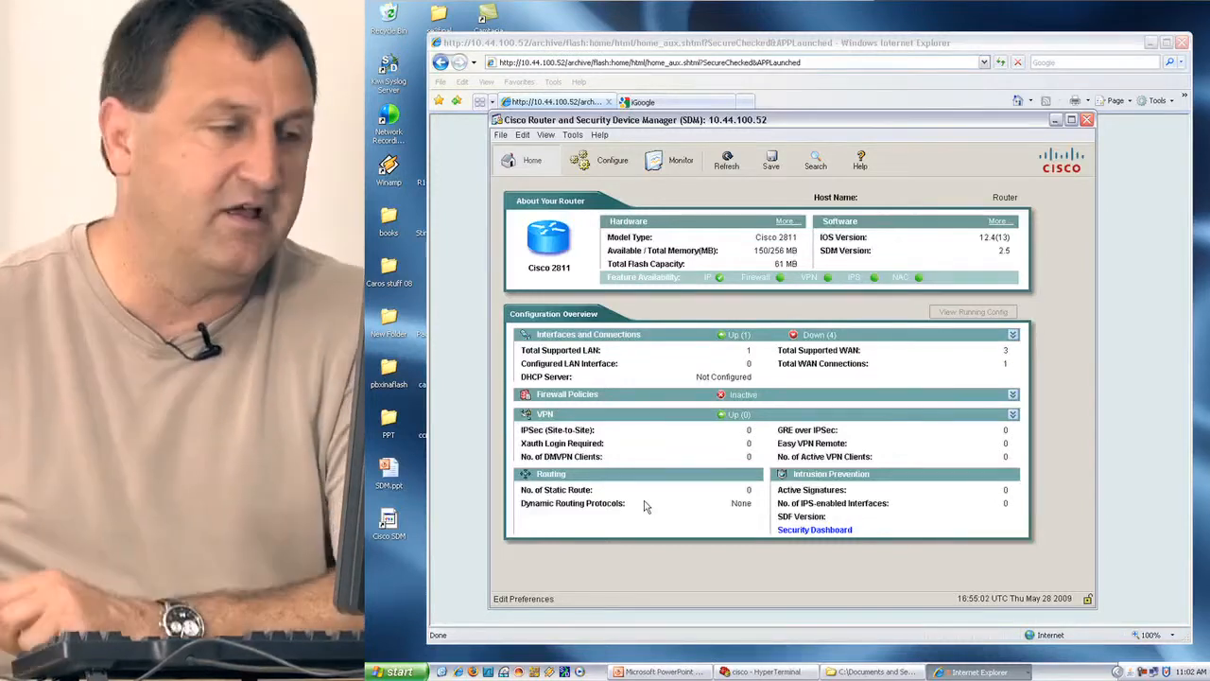
Switch to the Configure view, landing on Interfaces and Connections.
{"action": "left_click", "coordinate": [612, 168]}
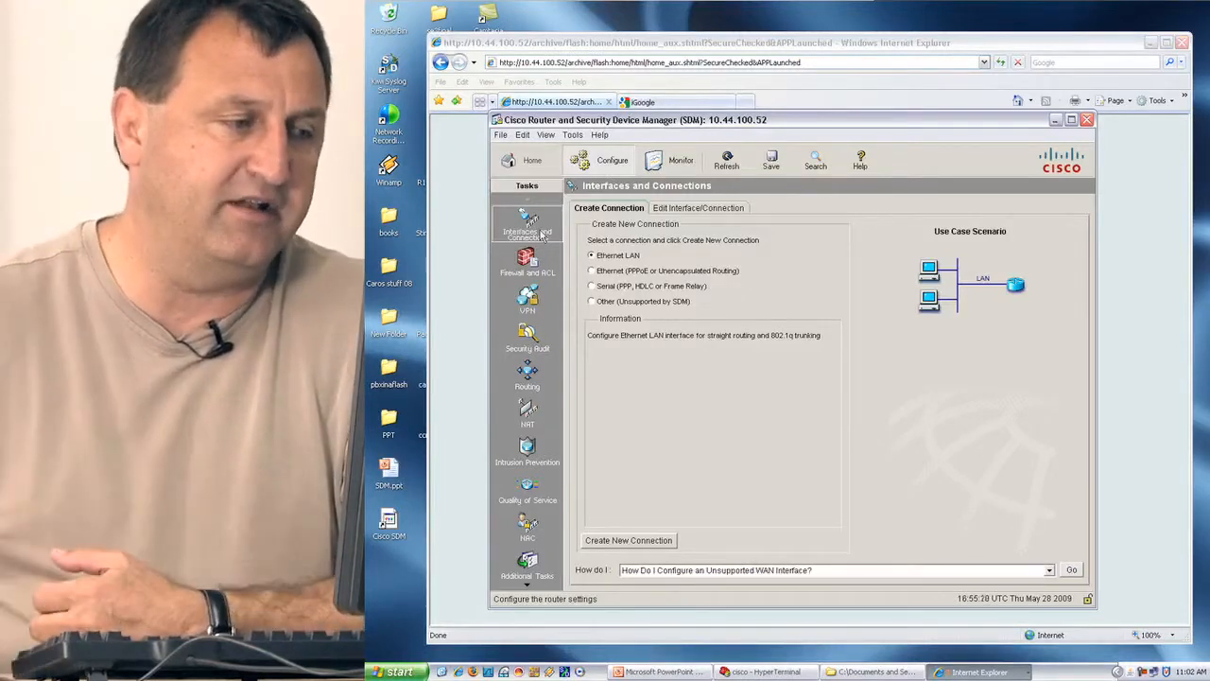
Browse Firewall and ACL, VPN, Security Audit, Routing, NAT, IPS, QoS and NAC, ending on Additional Tasks.
{"action": "left_click", "coordinate": [528, 272]}
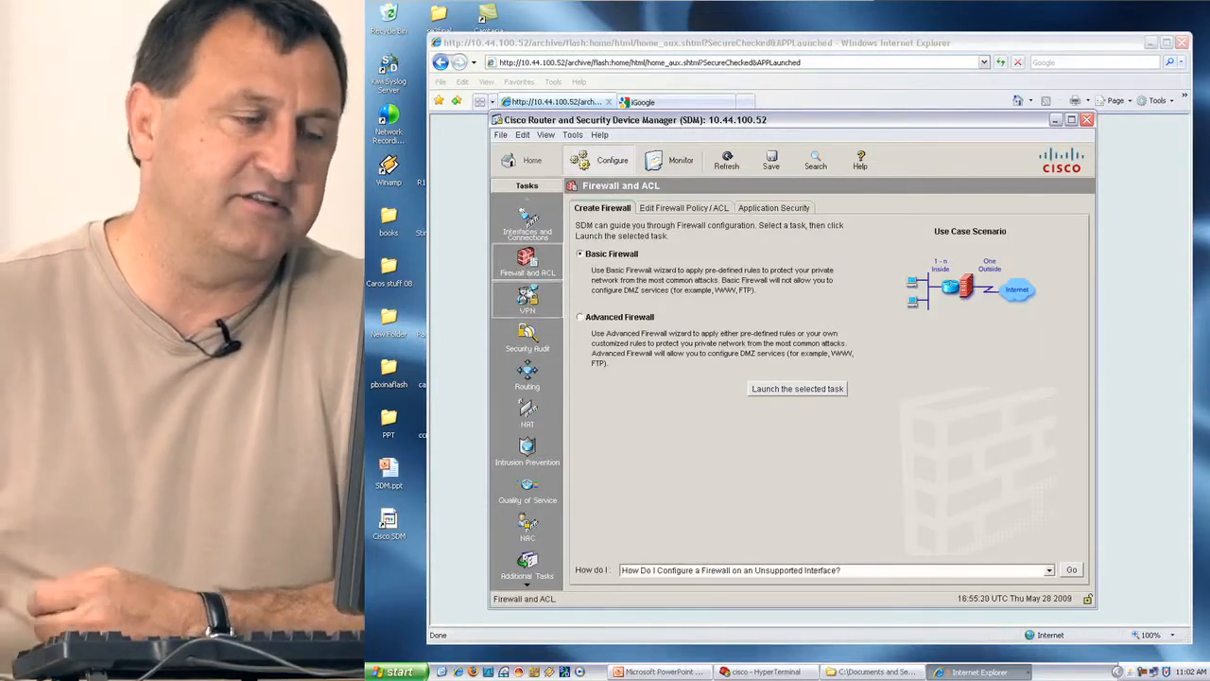
{"action": "left_click", "coordinate": [528, 301]}
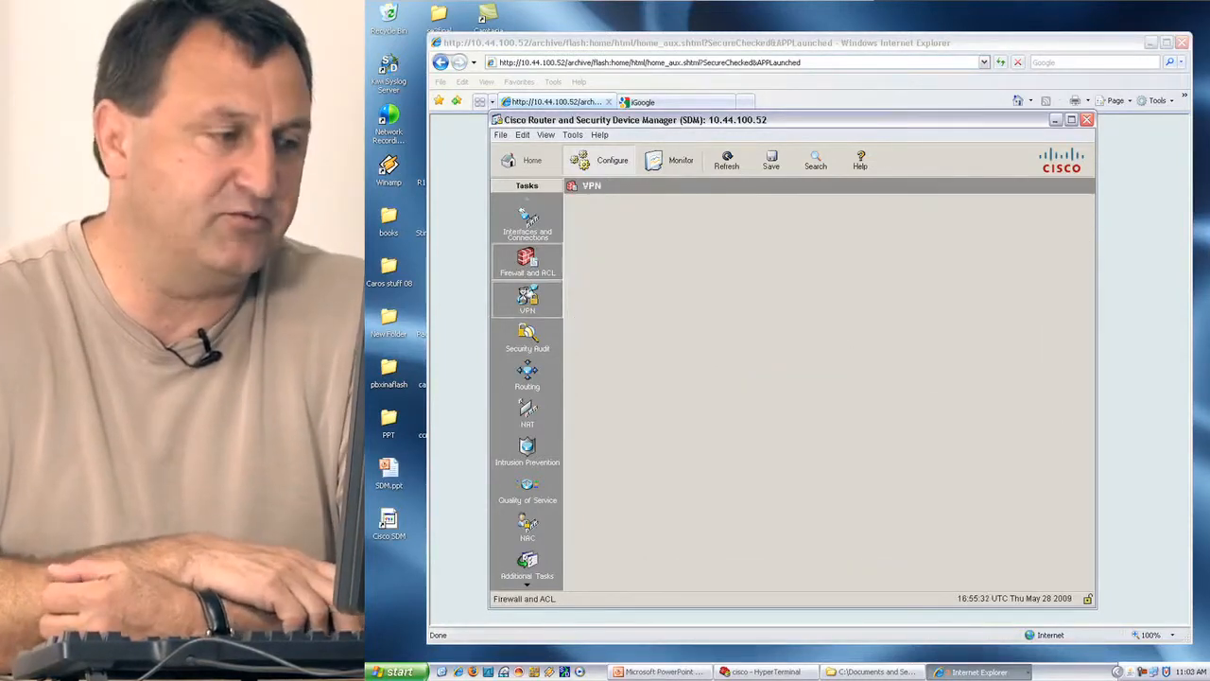
{"action": "left_click", "coordinate": [527, 338]}
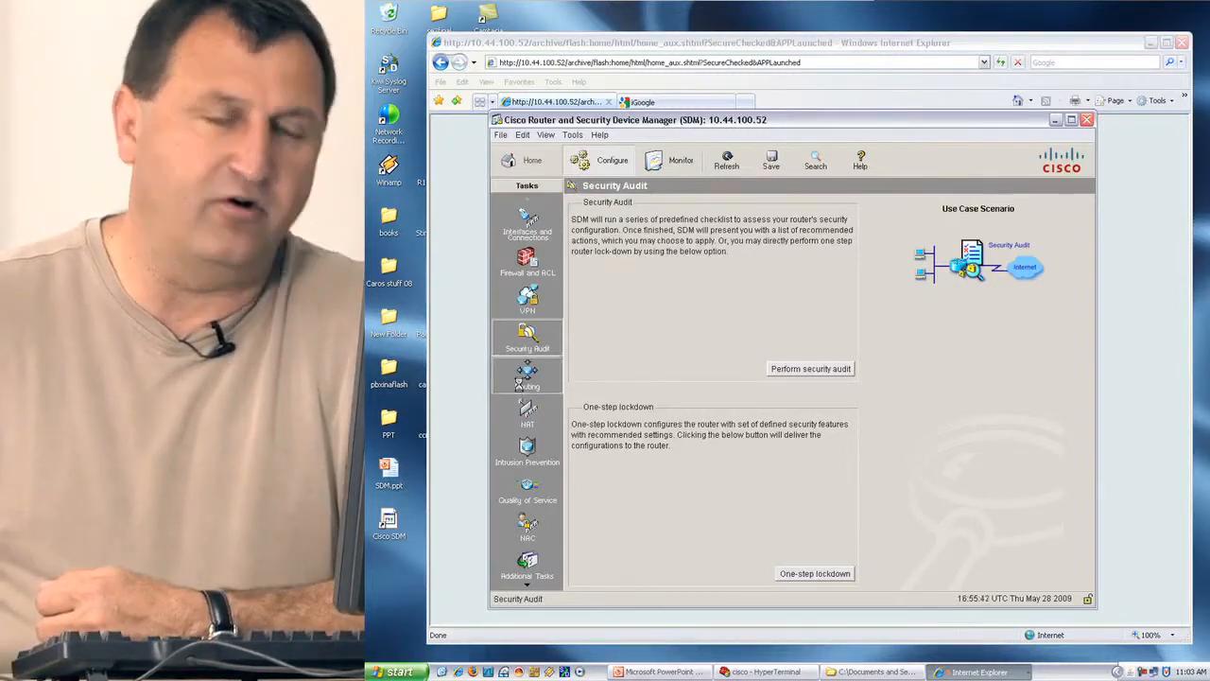
{"action": "left_click", "coordinate": [519, 381]}
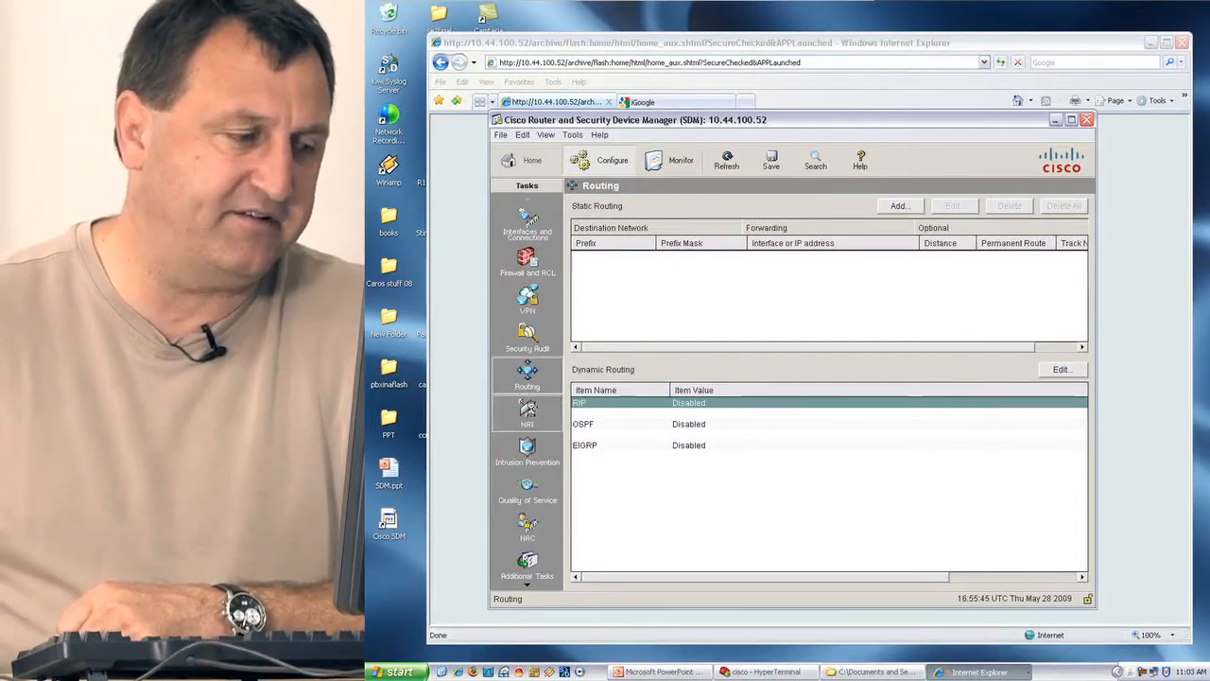
{"action": "left_click", "coordinate": [527, 413]}
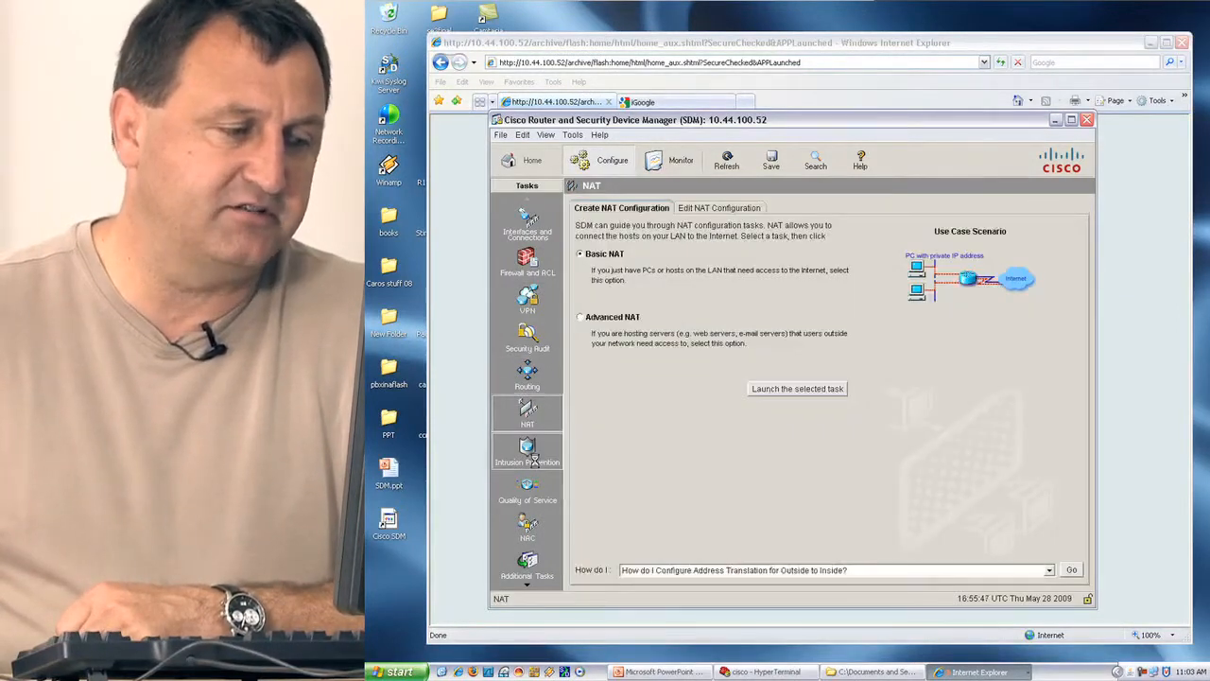
{"action": "left_click", "coordinate": [532, 461]}
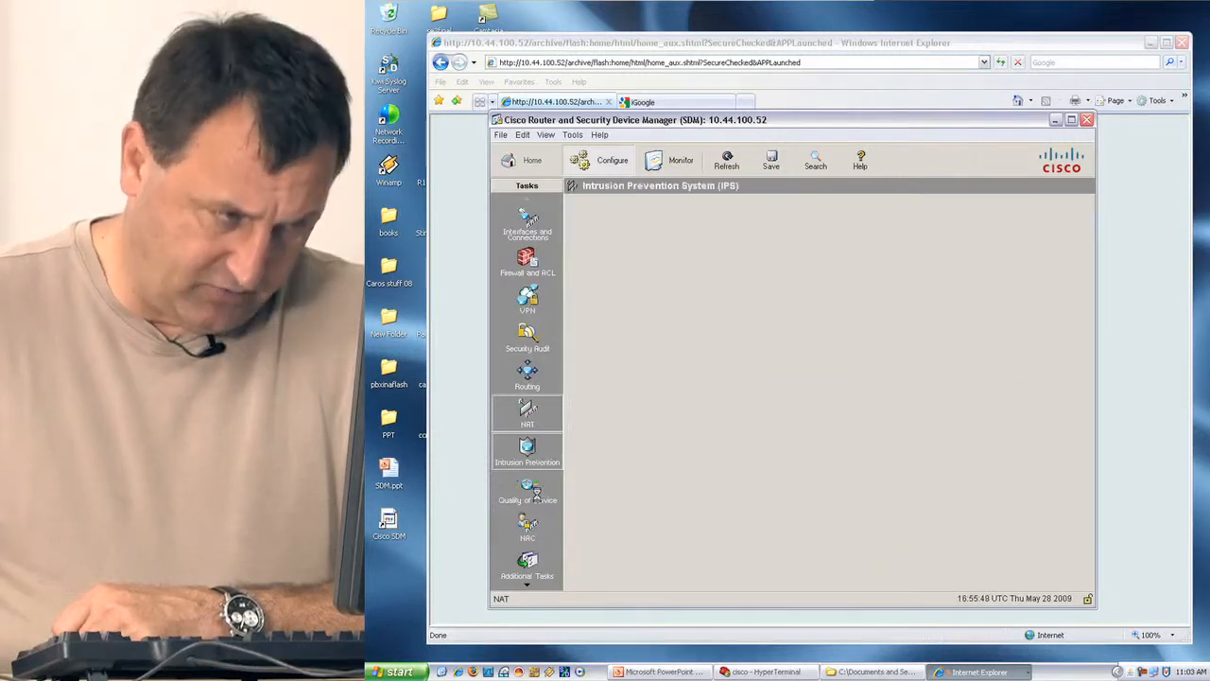
{"action": "left_click", "coordinate": [539, 501]}
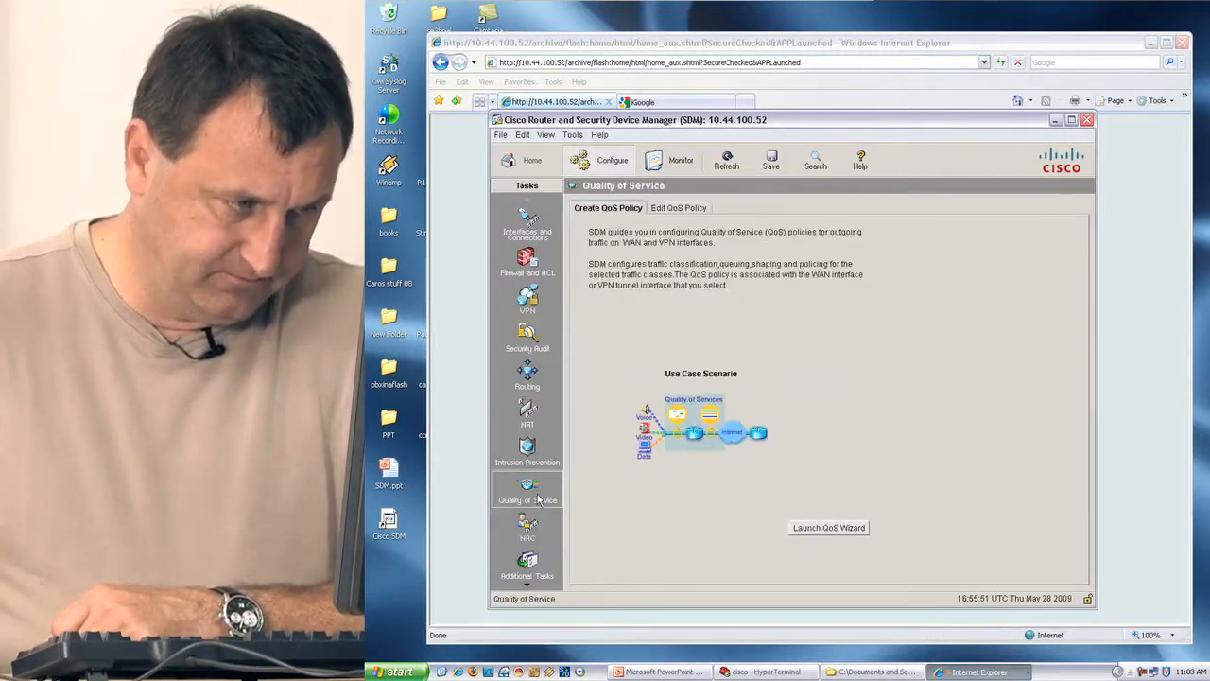
{"action": "left_click", "coordinate": [528, 526]}
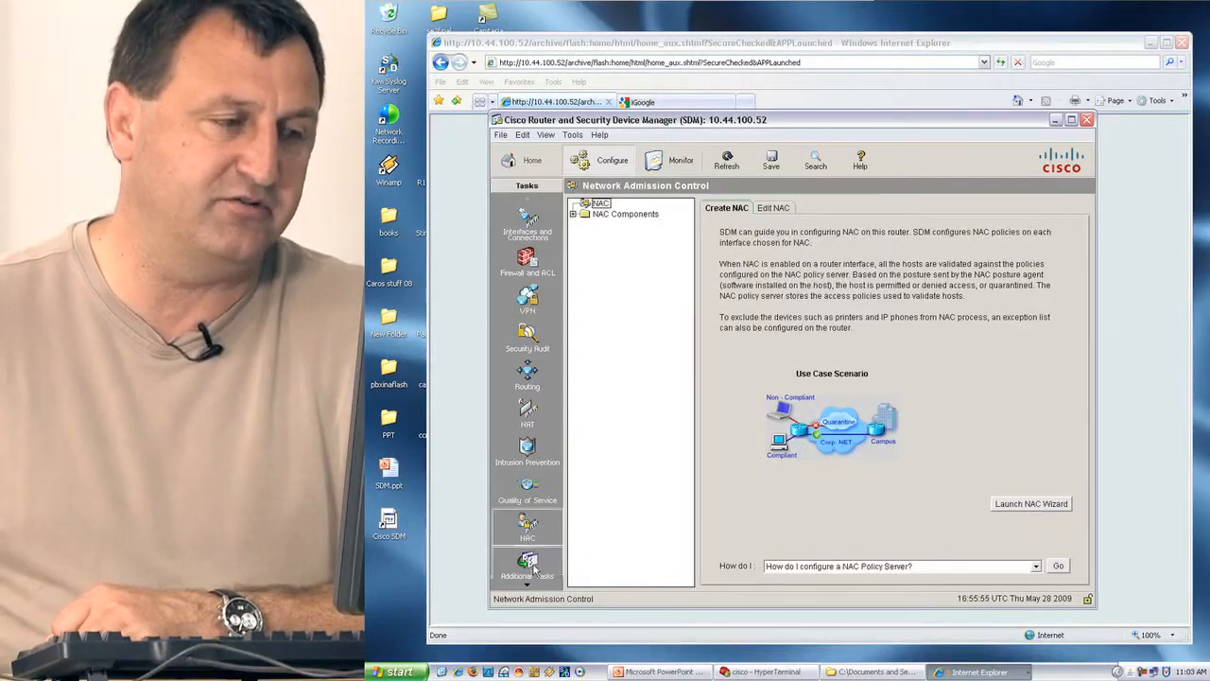
{"action": "left_click", "coordinate": [529, 565]}
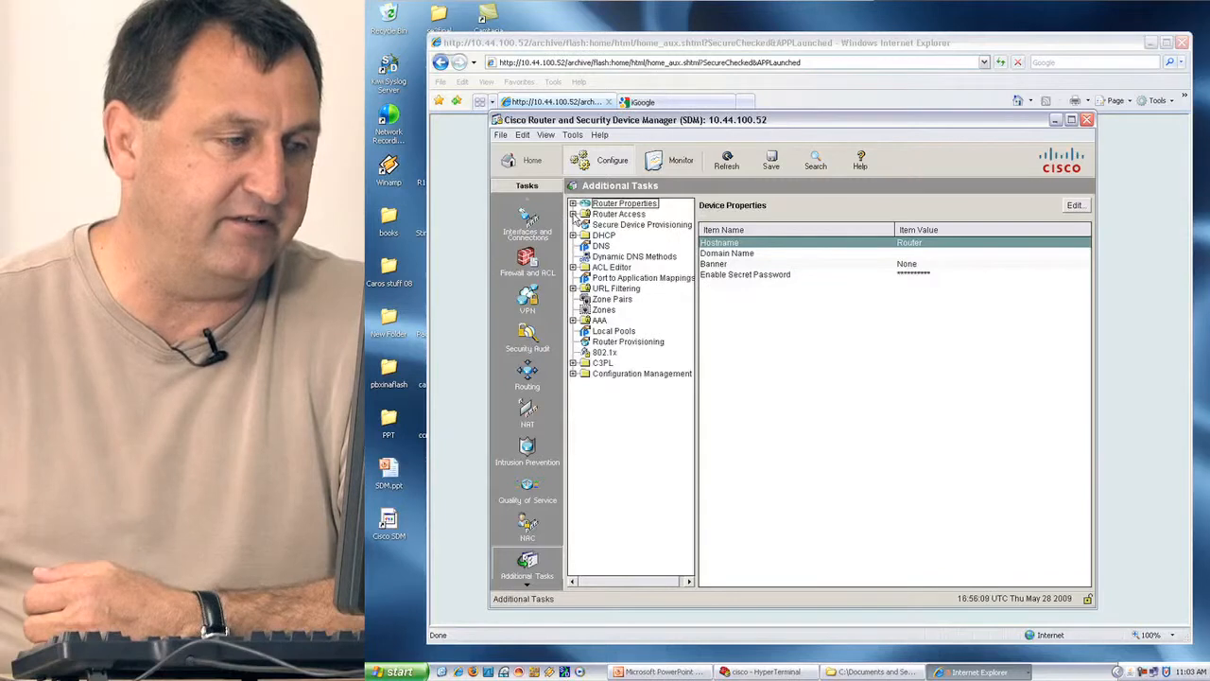
Open Router Access > User Accounts/View and start adding a new account.
{"action": "left_click", "coordinate": [573, 214]}
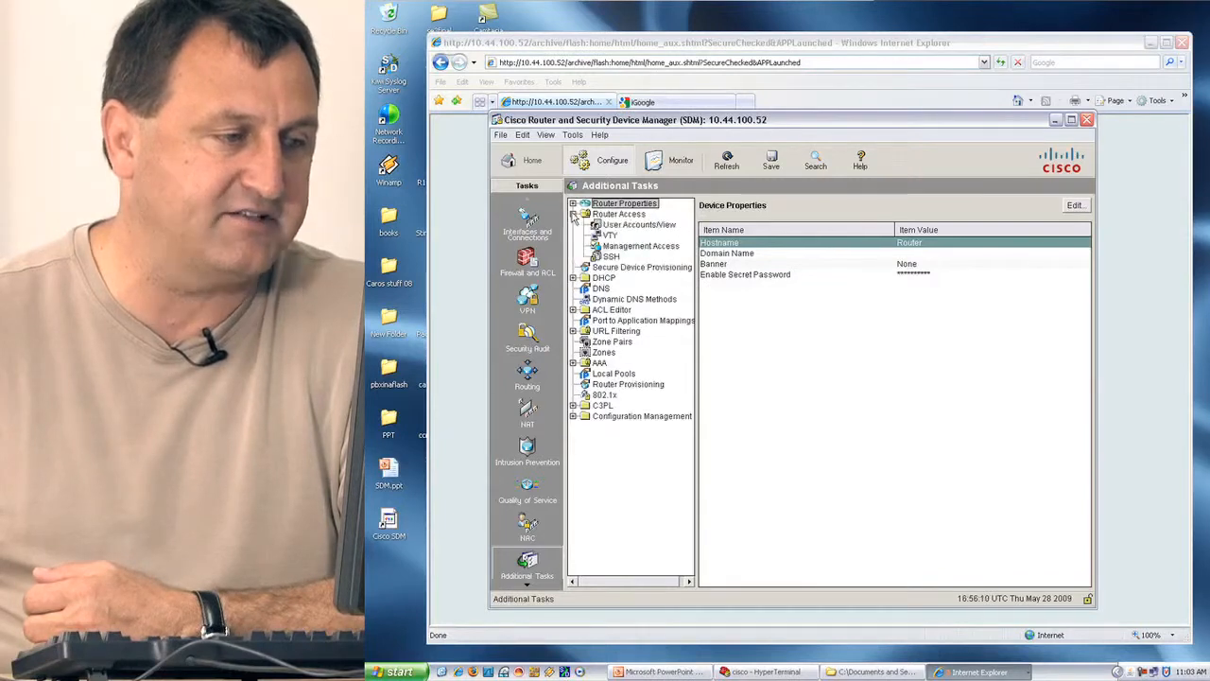
{"action": "left_click", "coordinate": [635, 225]}
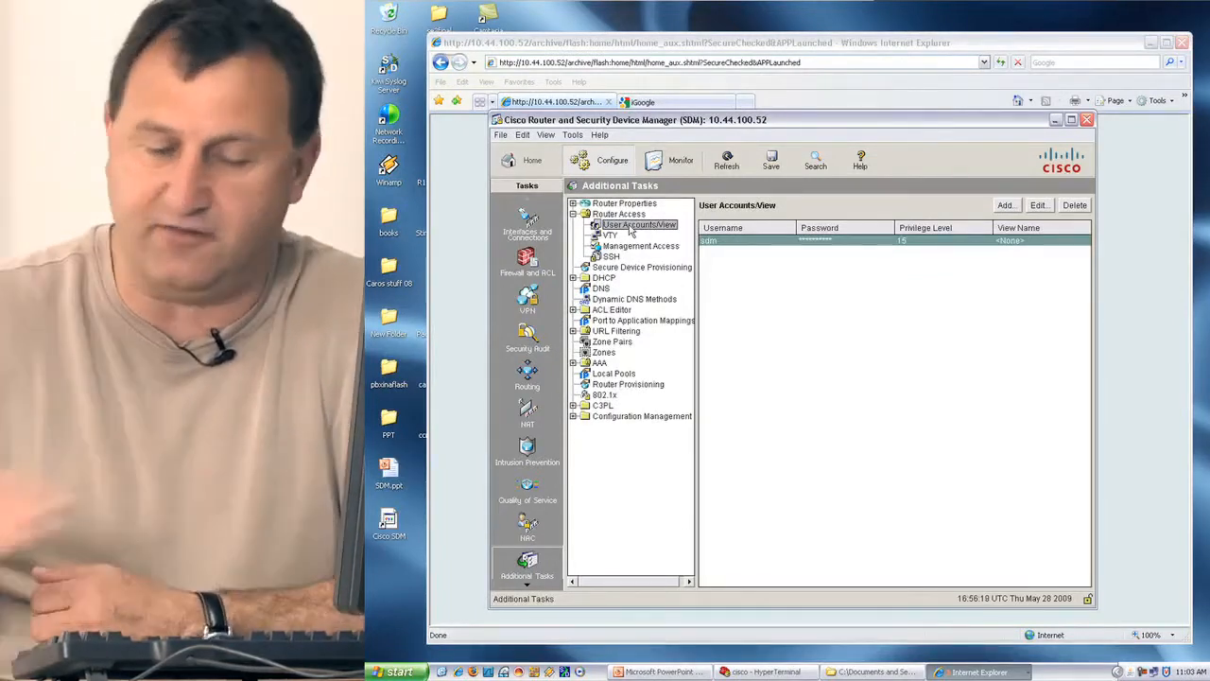
{"action": "left_click", "coordinate": [1007, 205]}
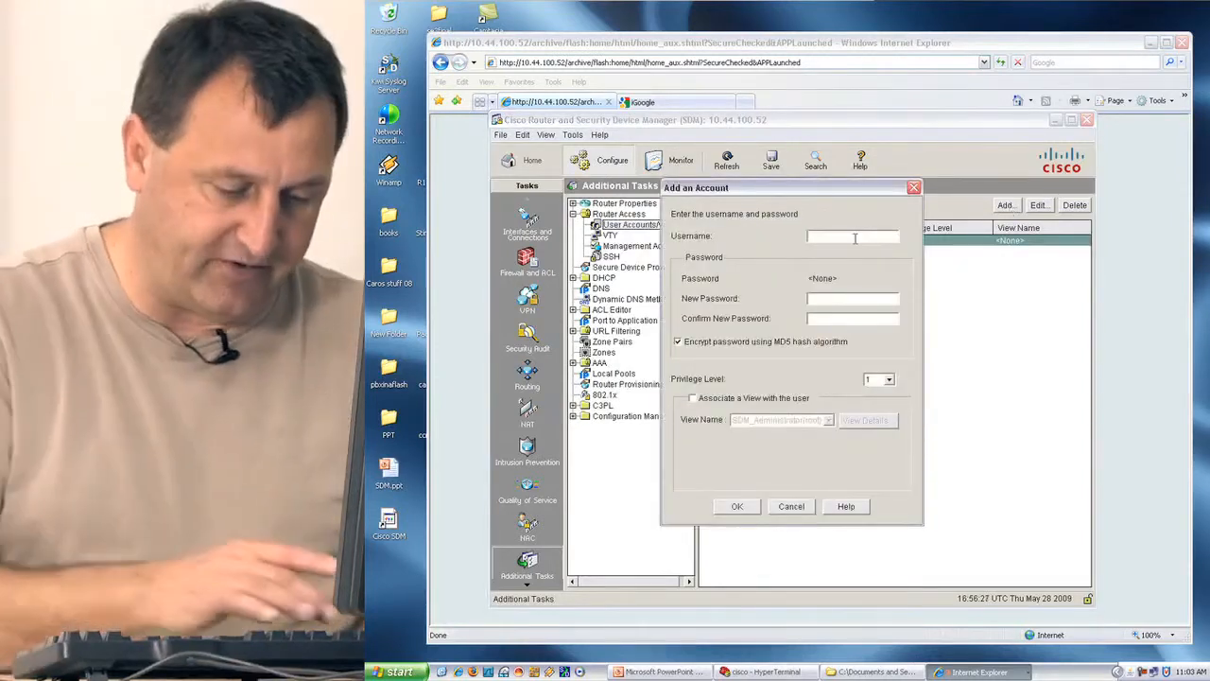
Create account user01 with a password and privilege level 15, then preview its command.
{"action": "type", "text": "user"}
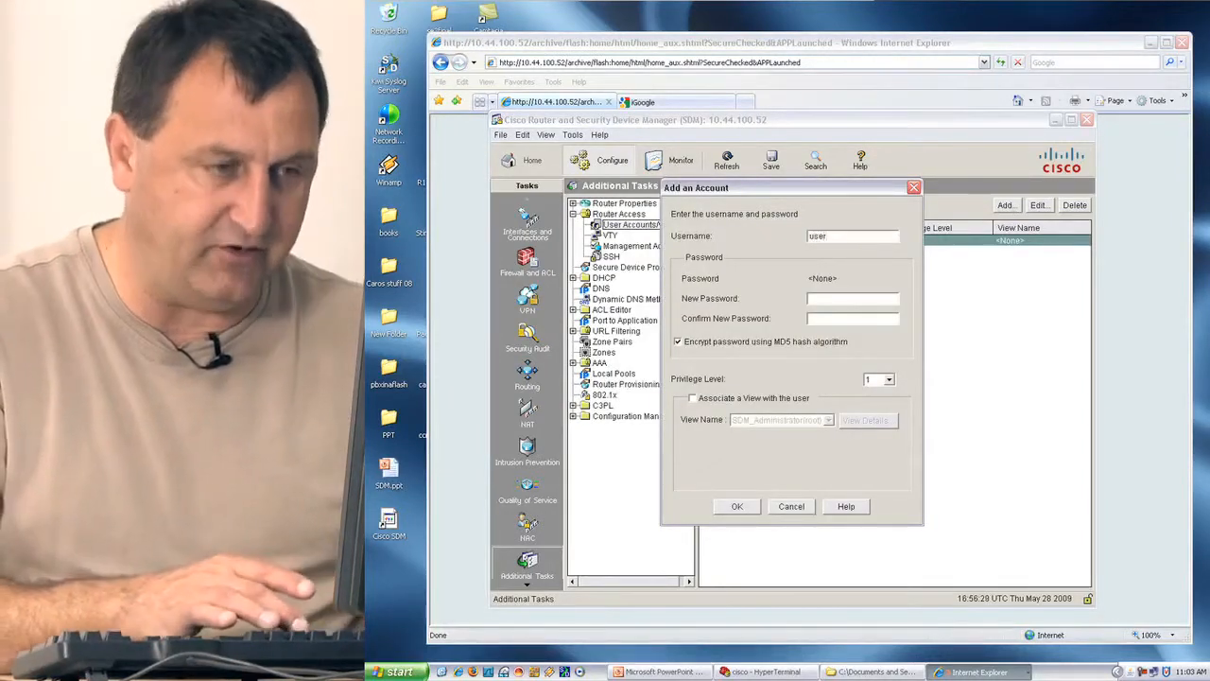
{"action": "type", "text": "01"}
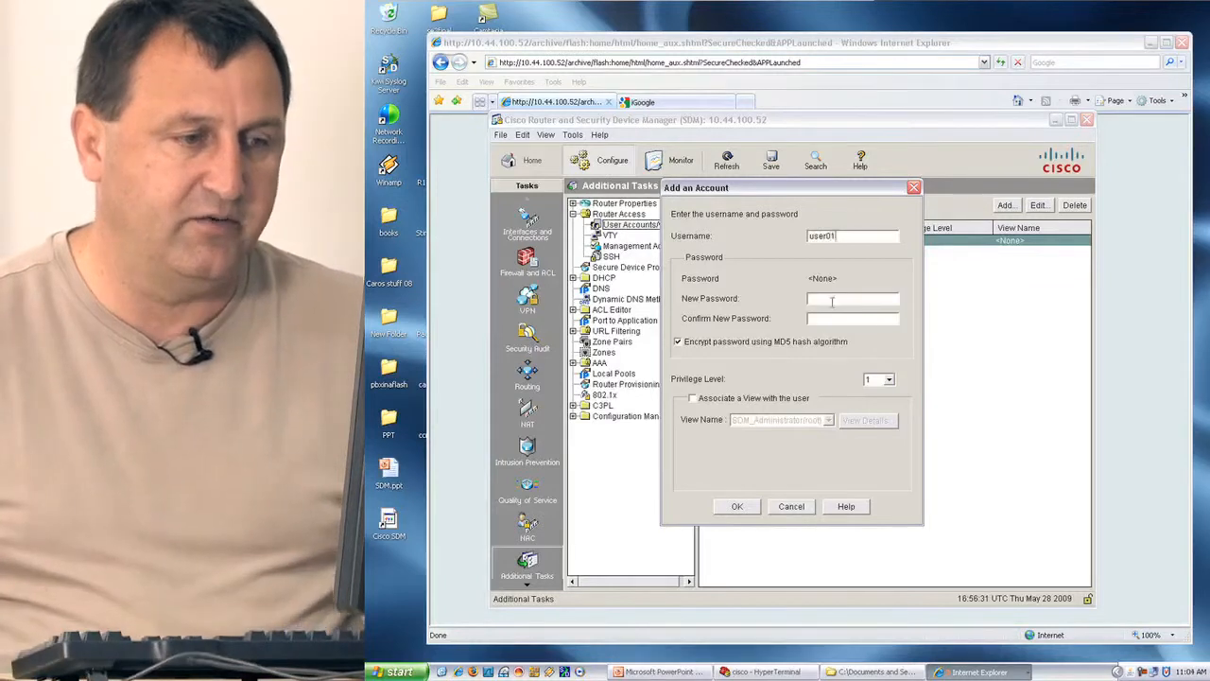
{"action": "left_click", "coordinate": [831, 299]}
{"action": "type", "text": "cisc"}
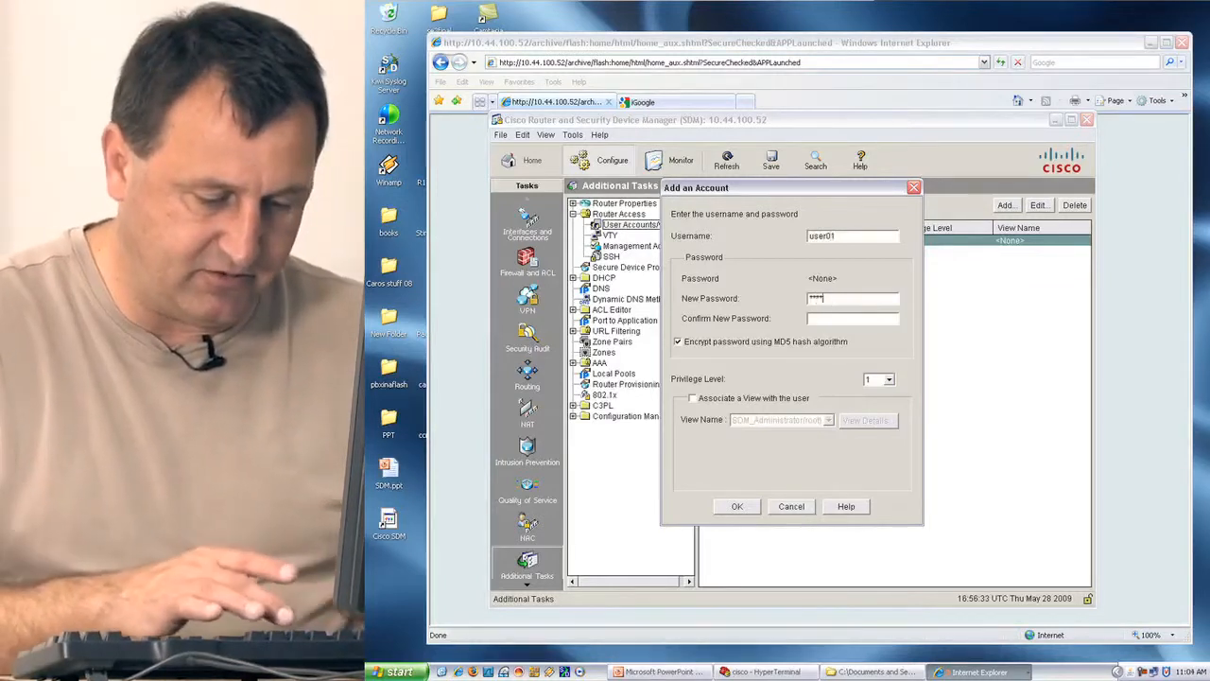
{"action": "type", "text": "o"}
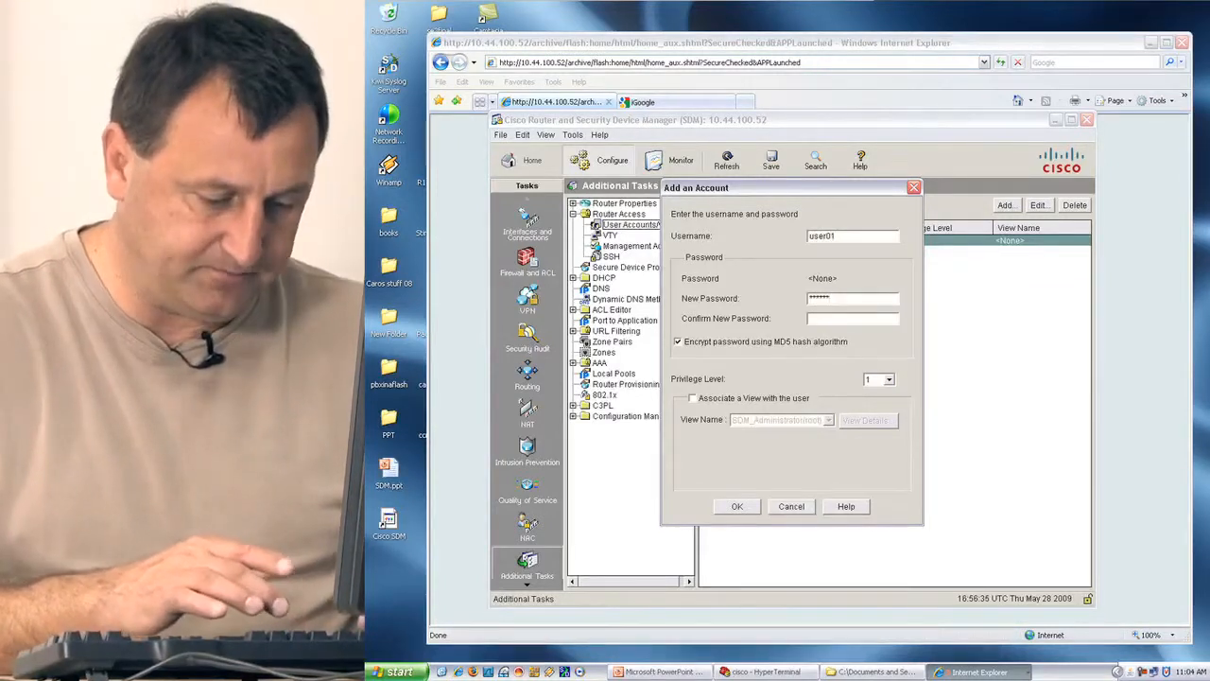
{"action": "type", "text": "1234"}
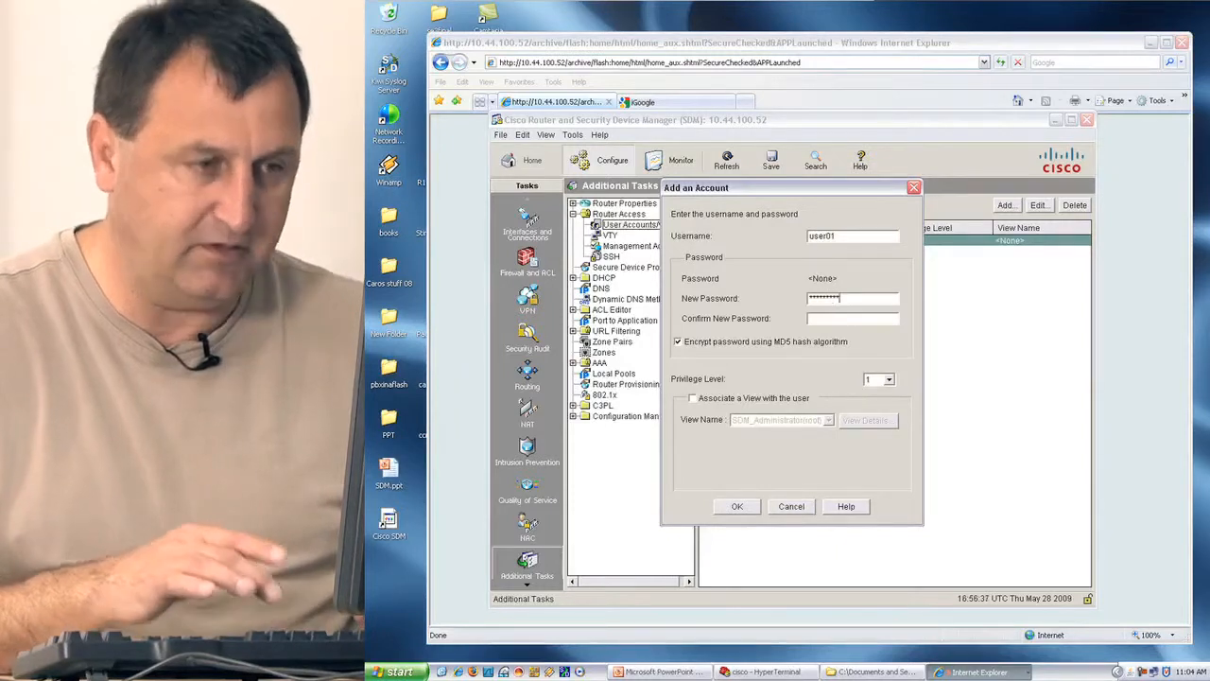
{"action": "type", "text": "5"}
{"action": "left_click", "coordinate": [829, 320]}
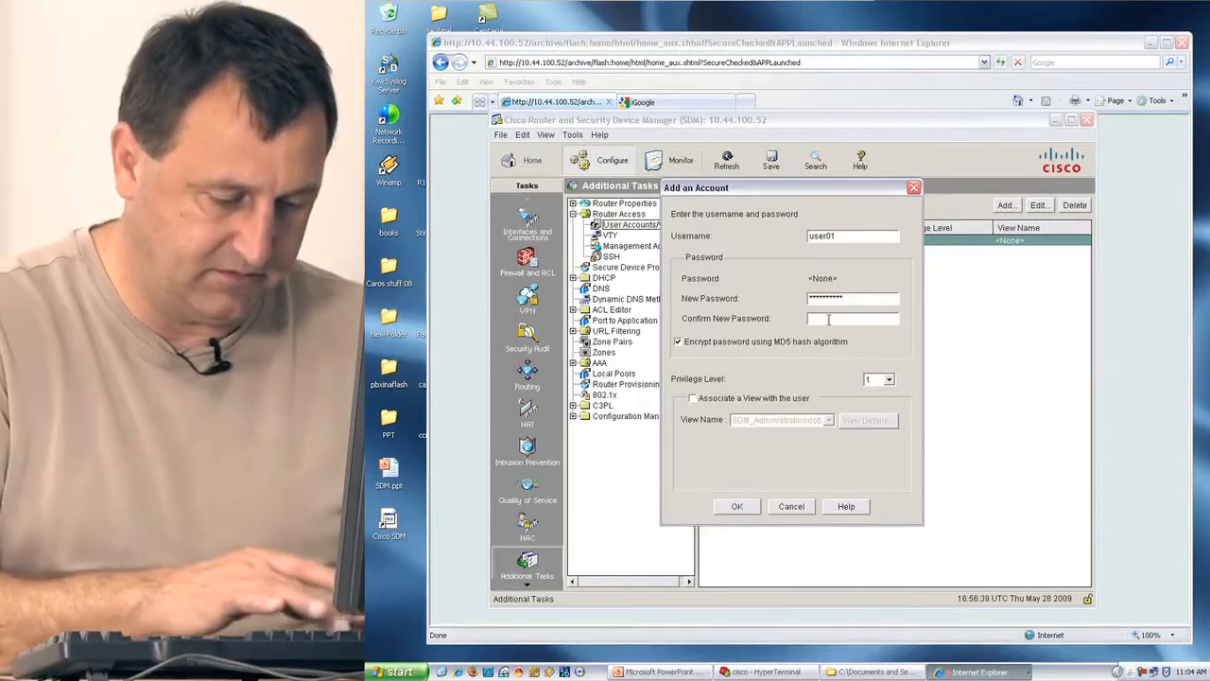
{"action": "type", "text": "cisco12345"}
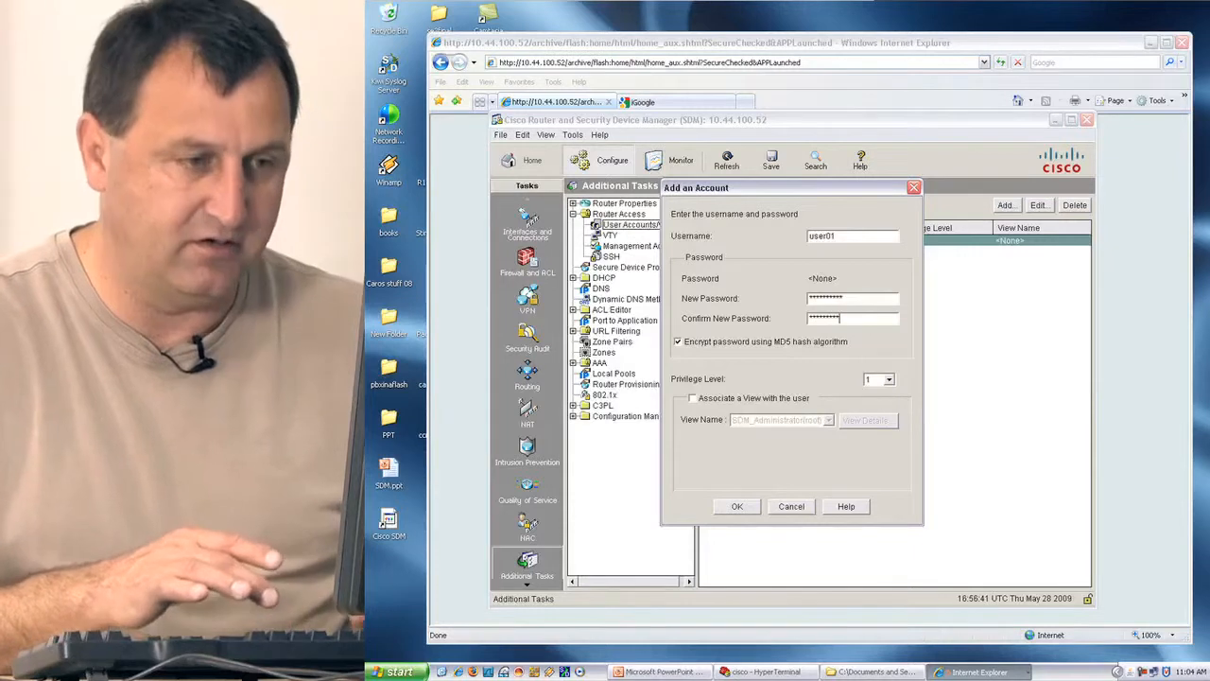
{"action": "left_click", "coordinate": [888, 379]}
{"action": "left_click_drag", "start_coordinate": [891, 414], "coordinate": [892, 447]}
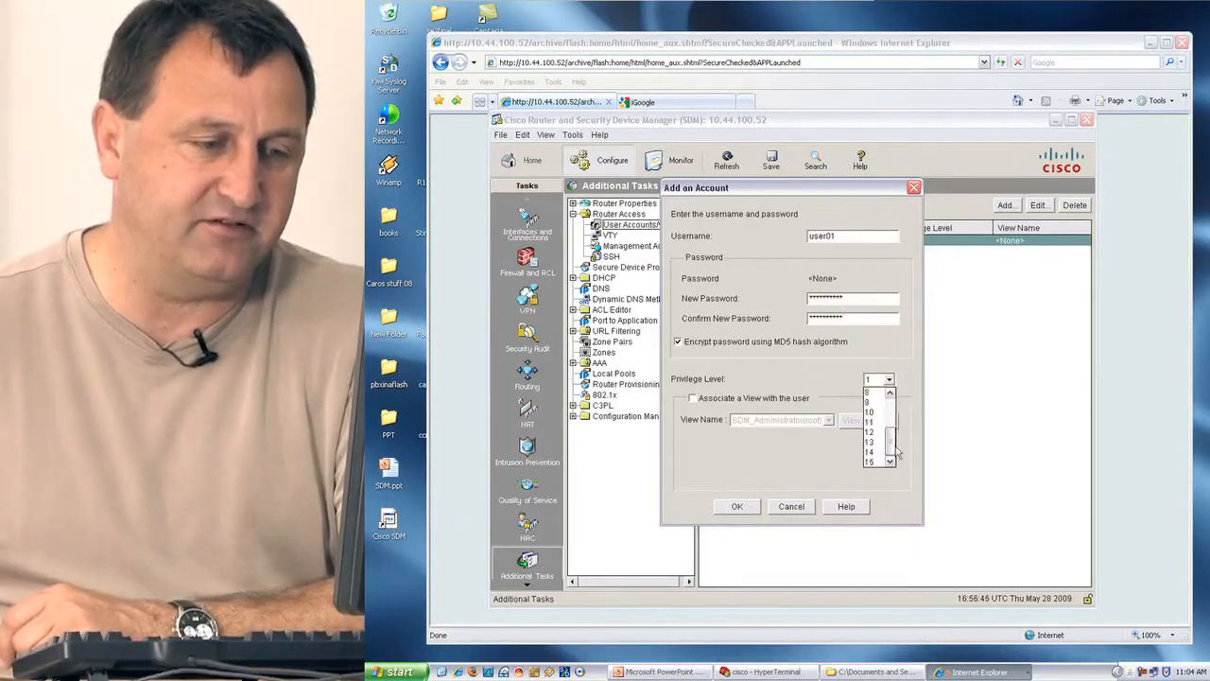
{"action": "left_click", "coordinate": [868, 461]}
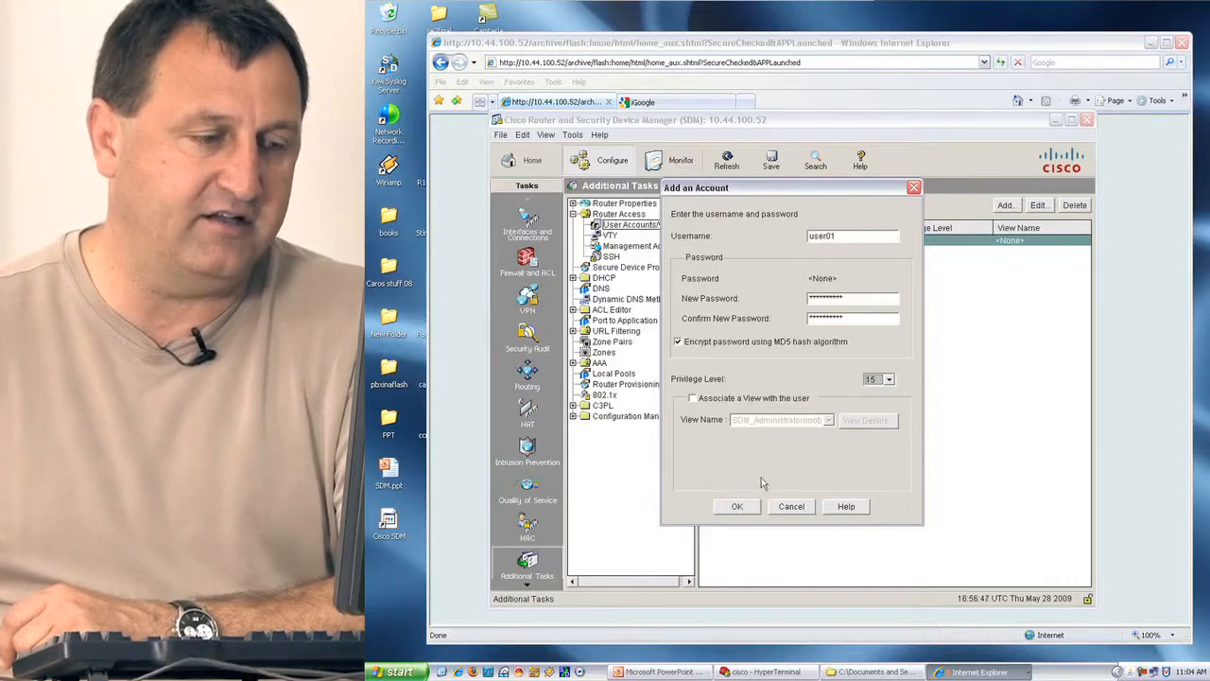
{"action": "left_click", "coordinate": [743, 507]}
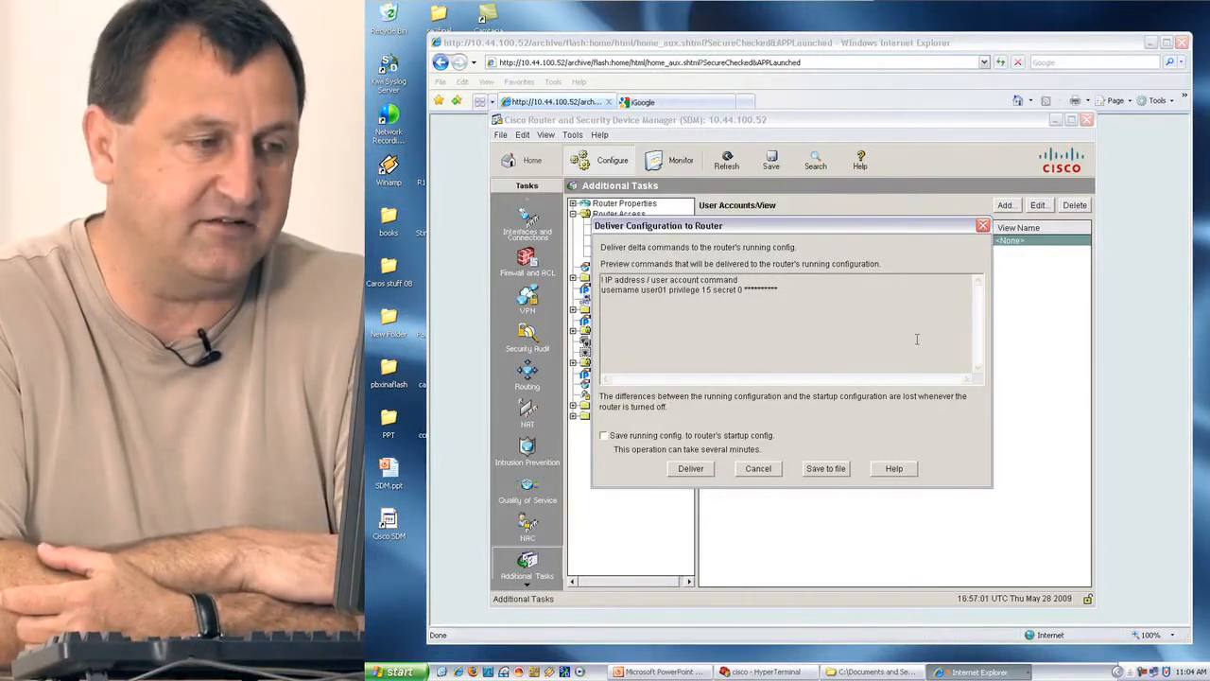
Deliver the user01 account command to the router and close the delivery status.
{"action": "left_click", "coordinate": [691, 470]}
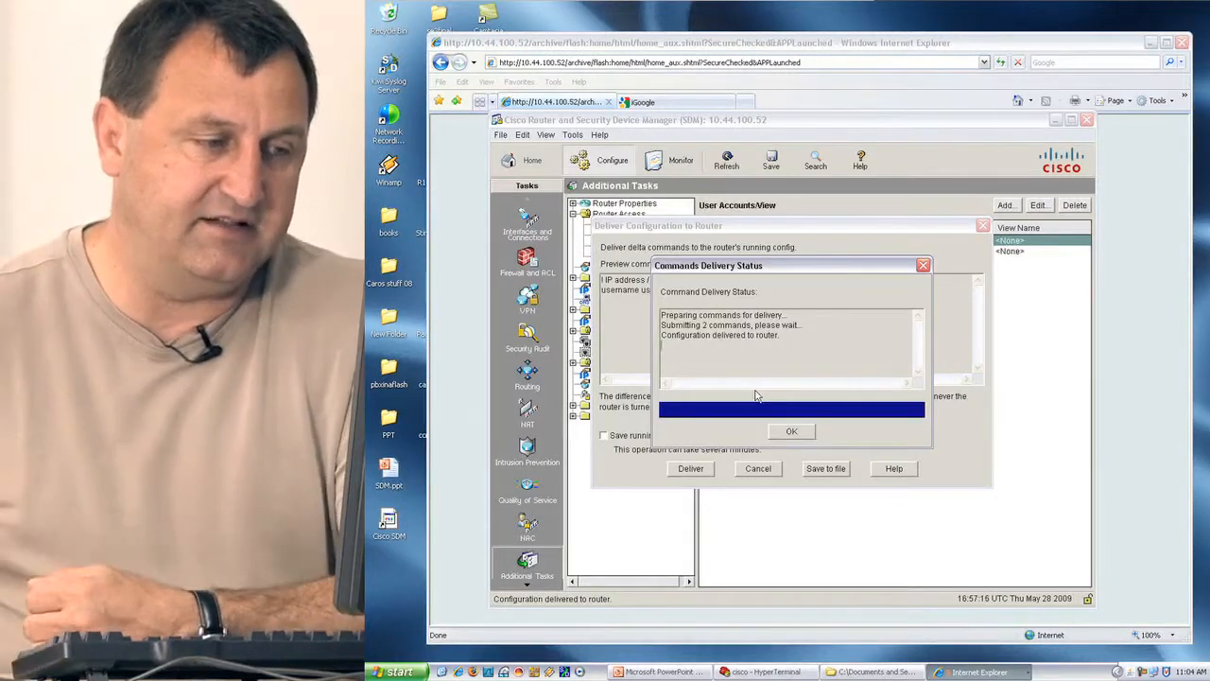
{"action": "left_click", "coordinate": [792, 432]}
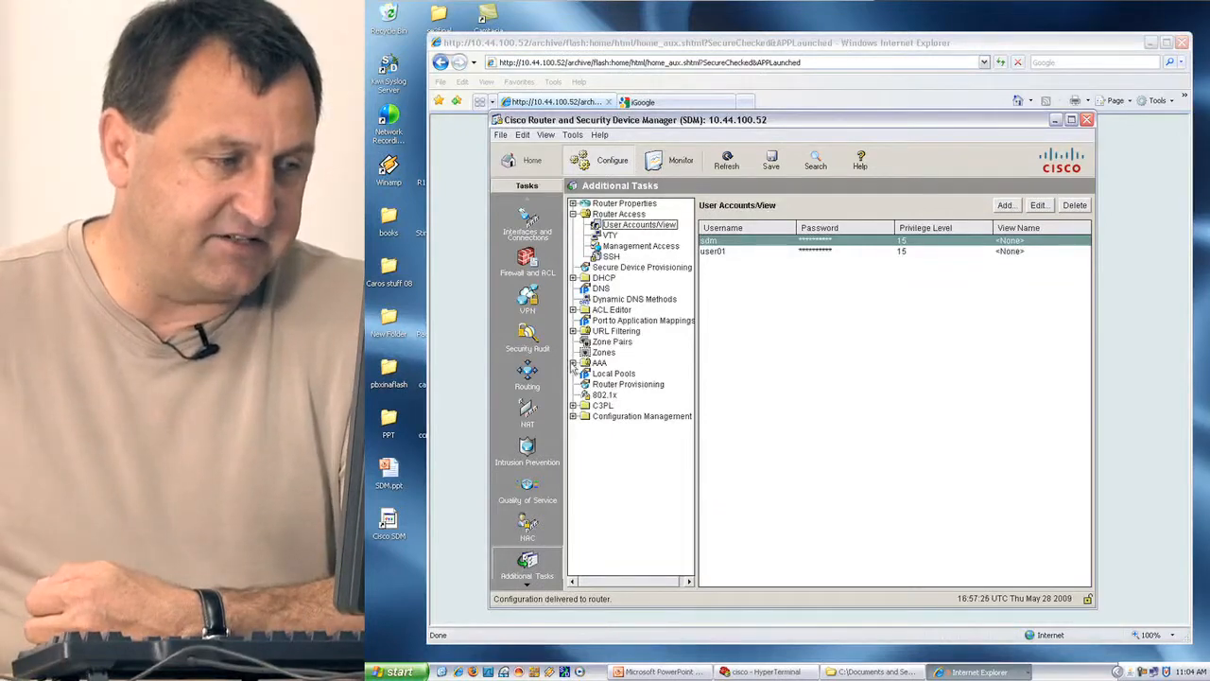
Expand AAA > AAA Servers and Groups > Authentication Policies and show the Login method lists.
{"action": "left_click", "coordinate": [573, 364]}
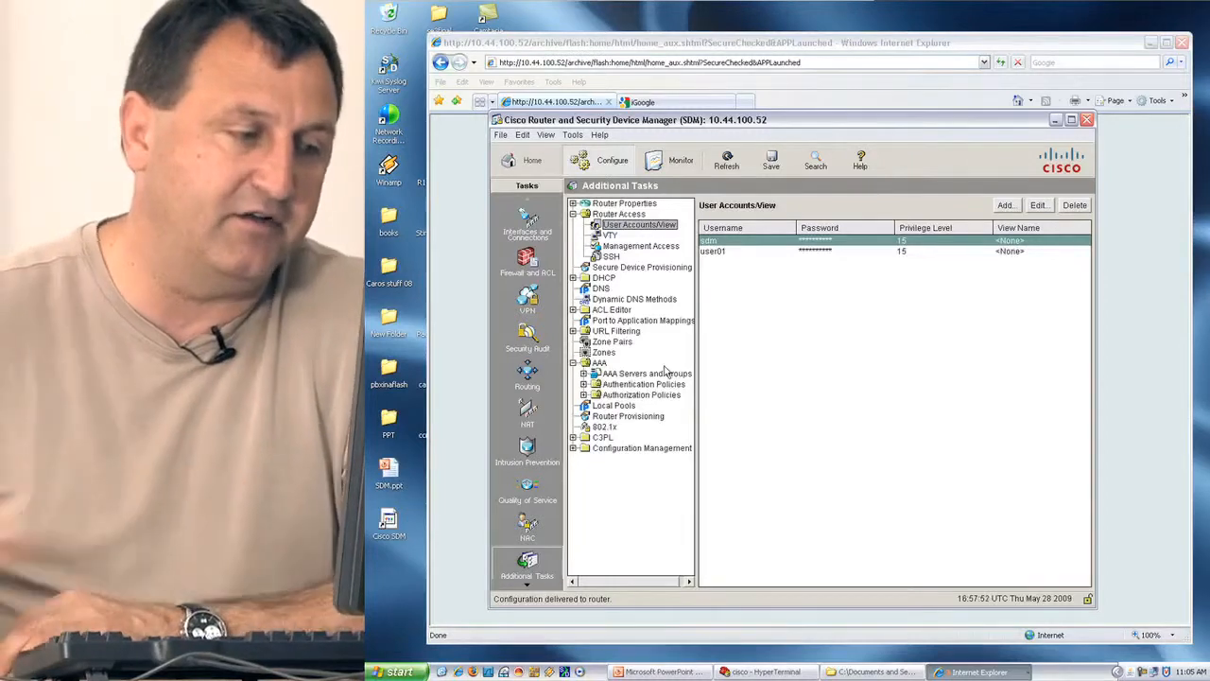
{"action": "left_click", "coordinate": [583, 374]}
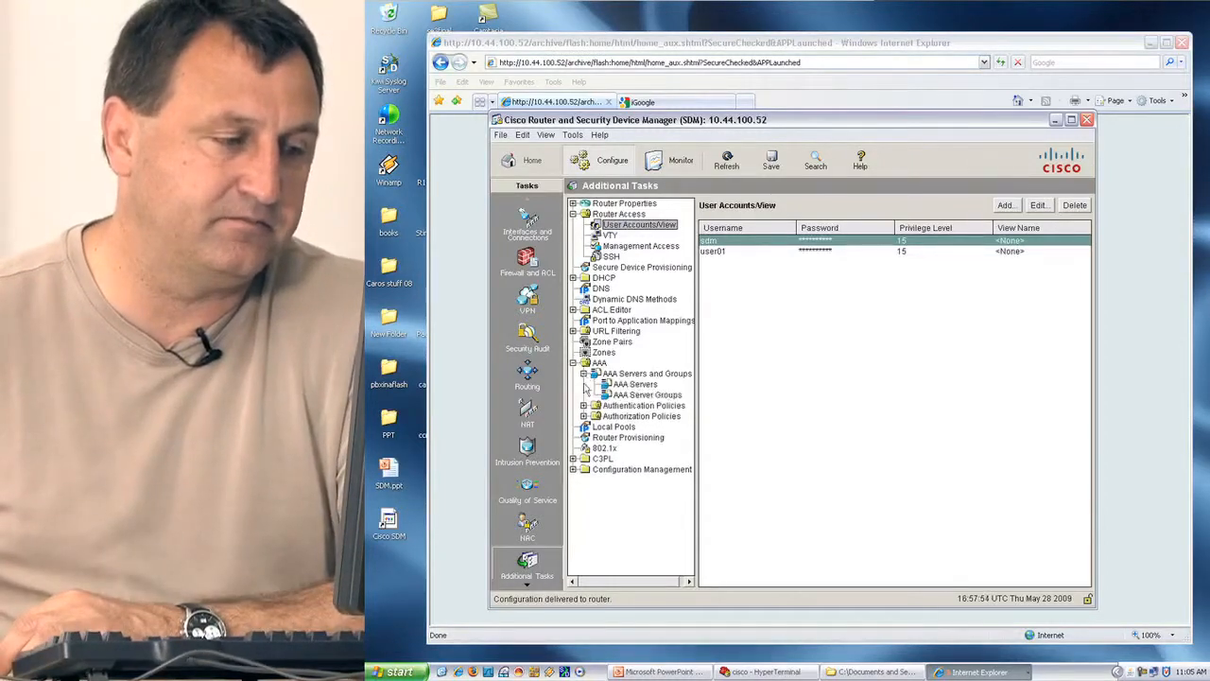
{"action": "left_click", "coordinate": [584, 405]}
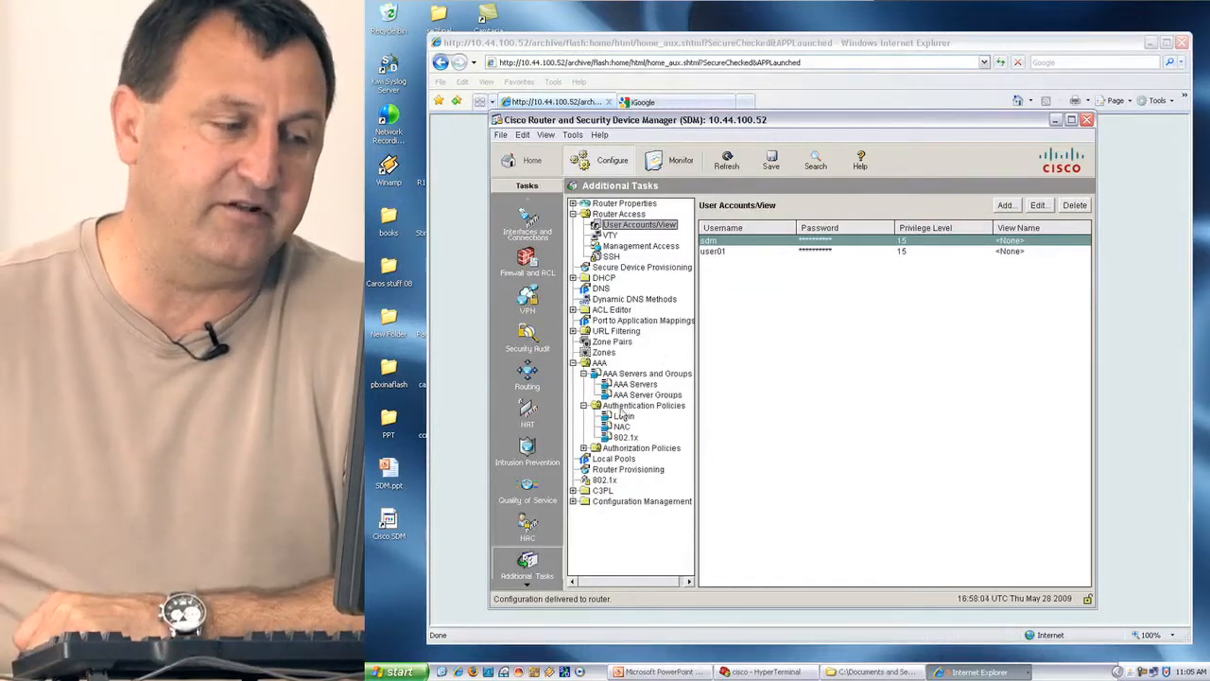
{"action": "left_click", "coordinate": [624, 417]}
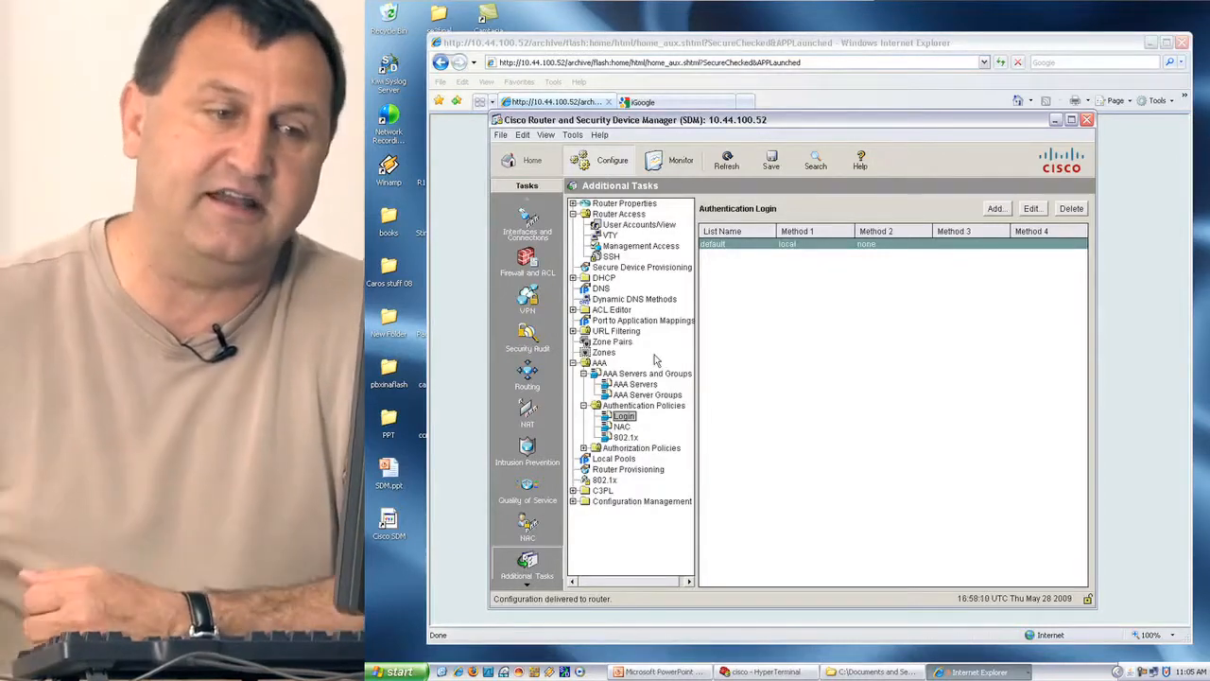
Add login method list telnet_line using local, then group radius, and deliver it.
{"action": "left_click", "coordinate": [996, 209]}
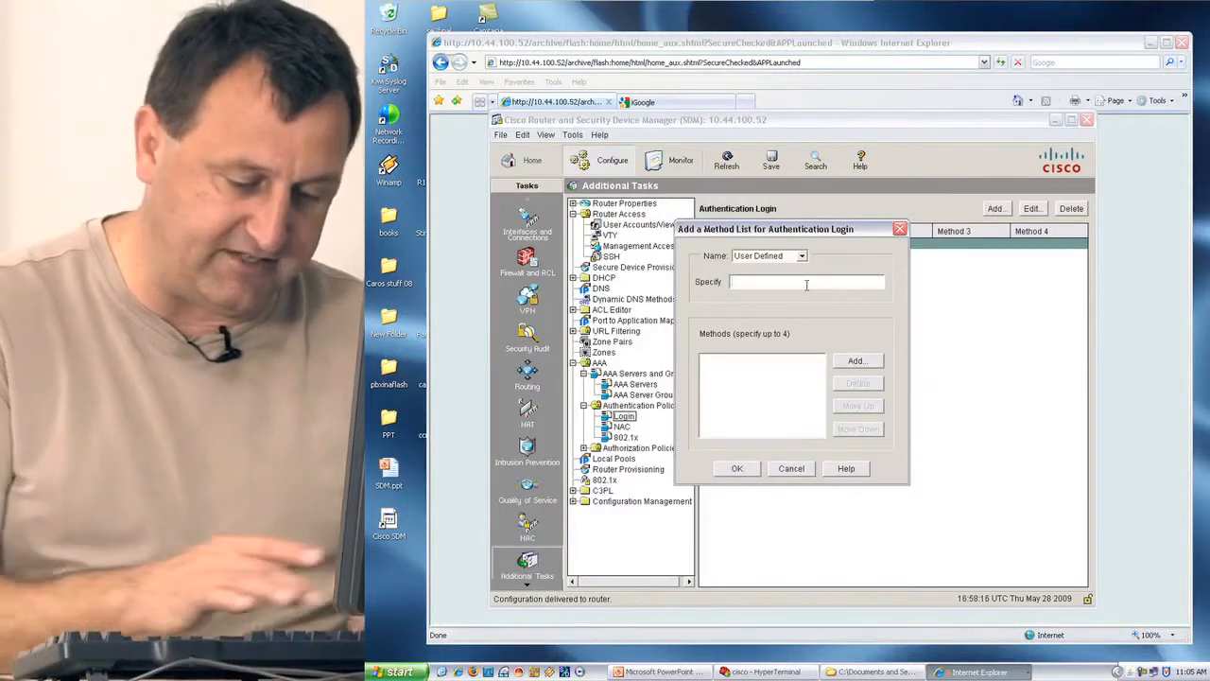
{"action": "type", "text": "telnet"}
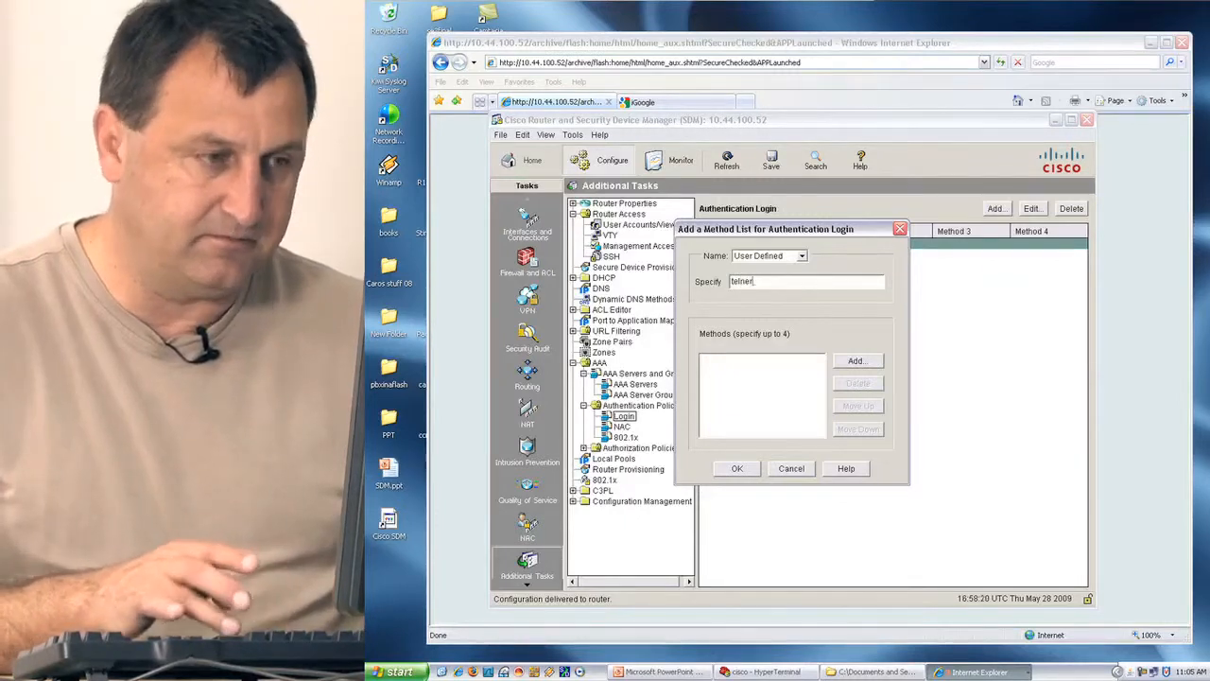
{"action": "key", "text": "BackSpace"}
{"action": "key", "text": "BackSpace"}
{"action": "type", "text": "et"}
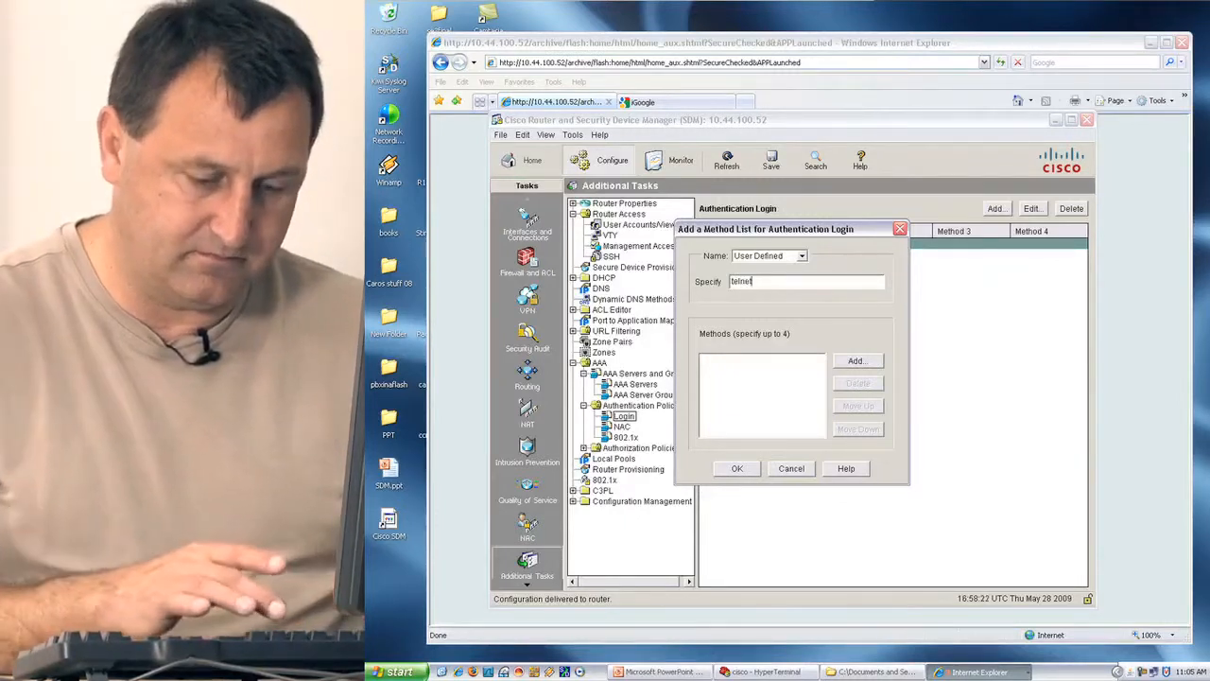
{"action": "type", "text": "_line"}
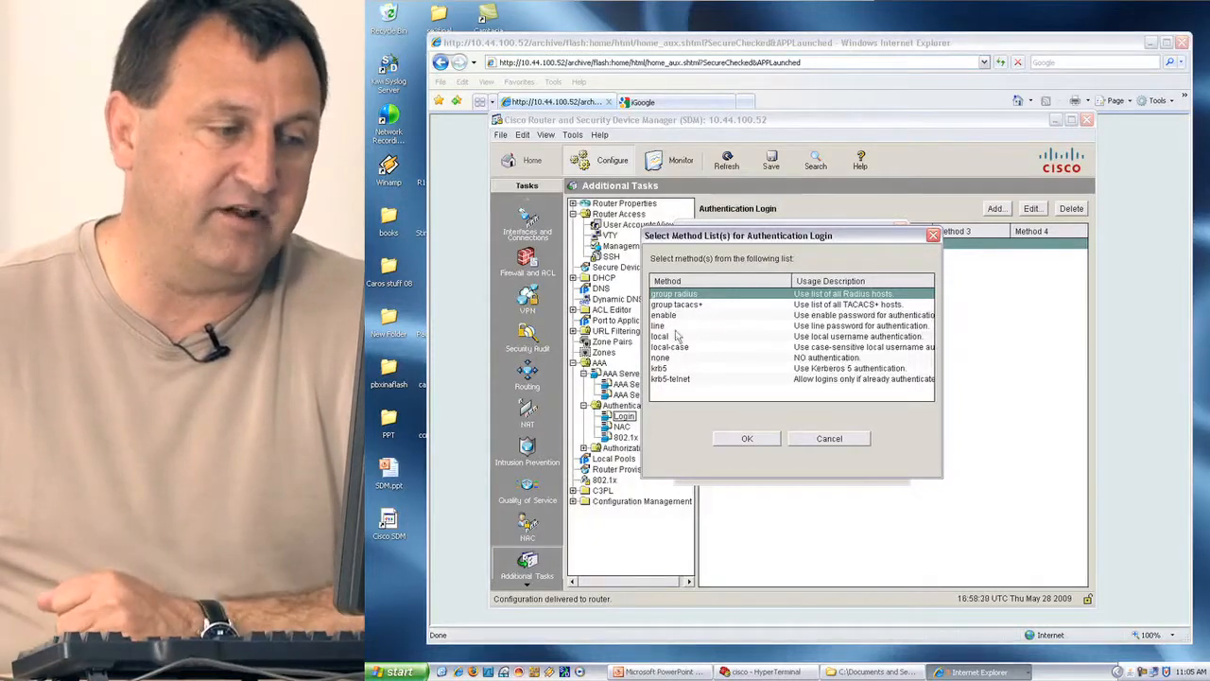
{"action": "left_click", "coordinate": [669, 337]}
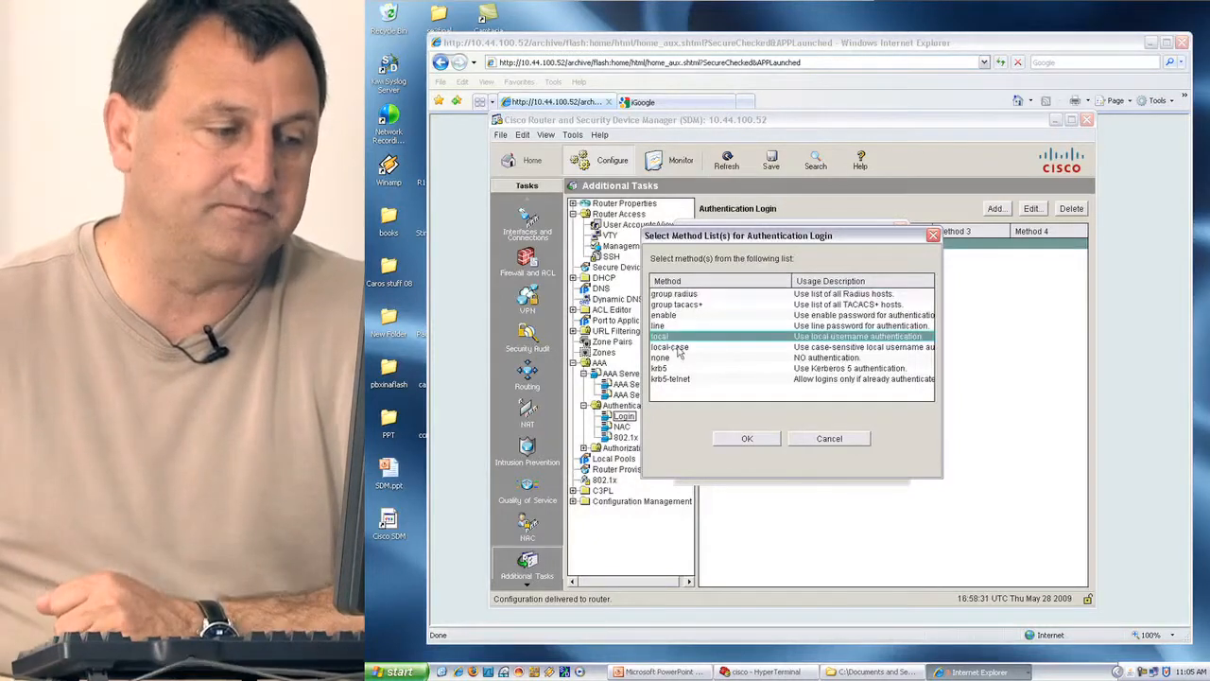
{"action": "left_click", "coordinate": [746, 440]}
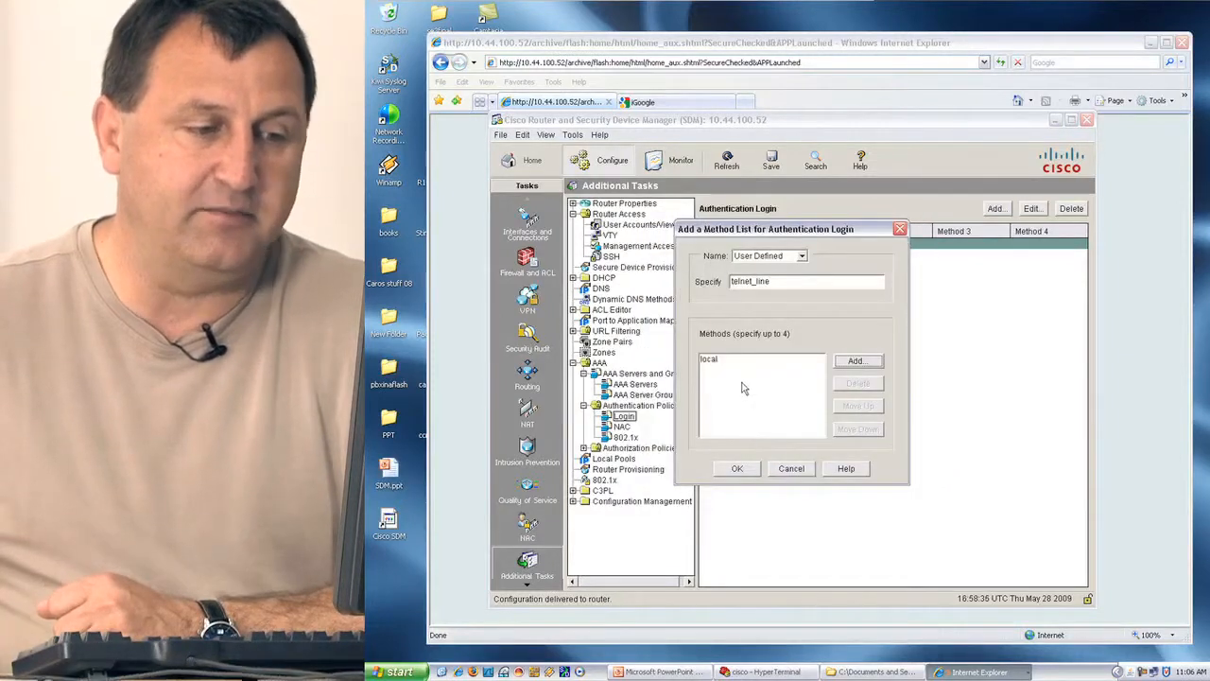
{"action": "left_click", "coordinate": [856, 362]}
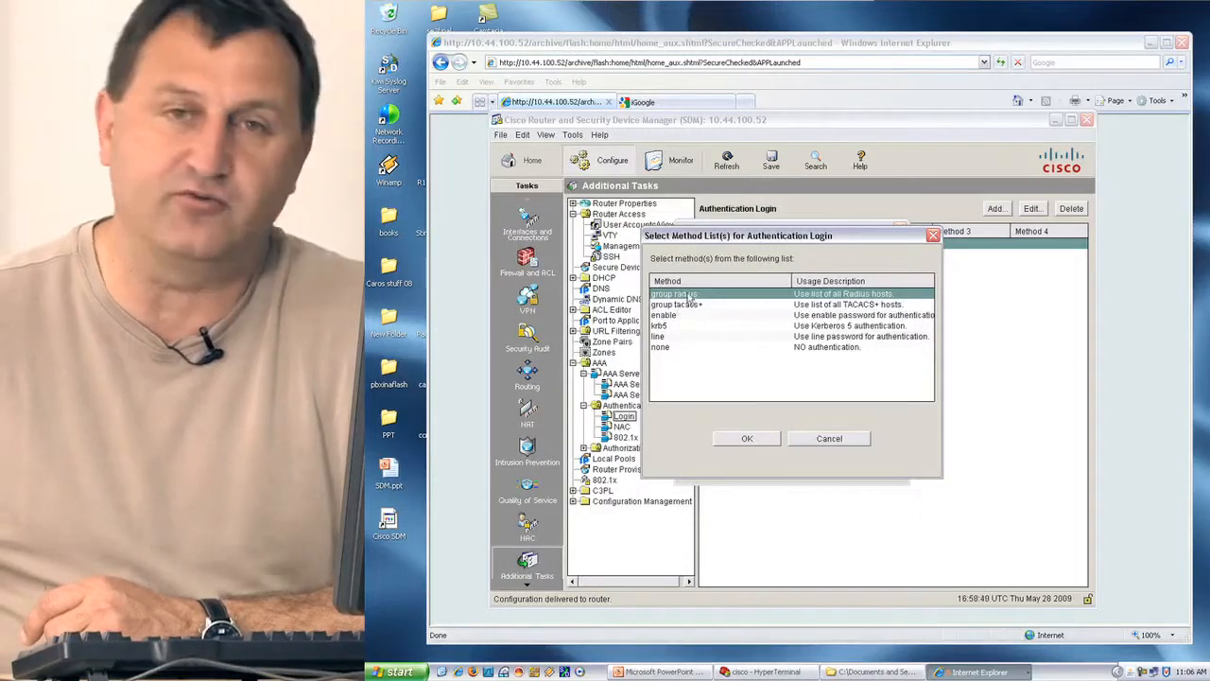
{"action": "left_click", "coordinate": [744, 443]}
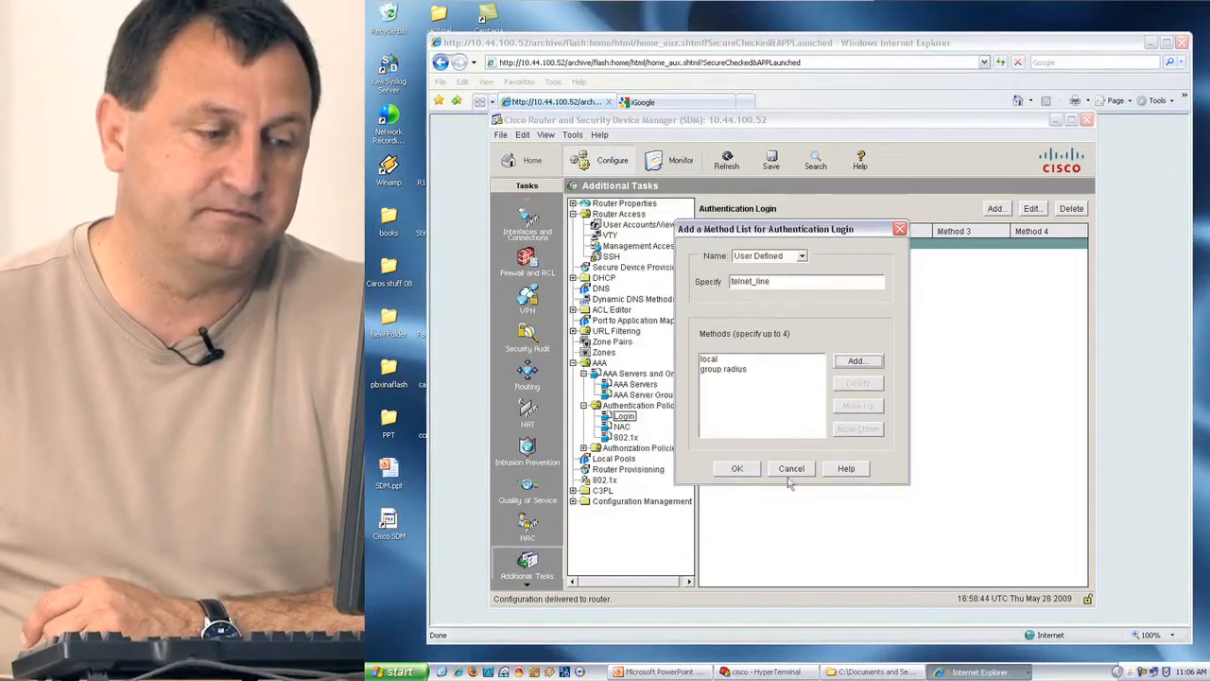
{"action": "left_click", "coordinate": [742, 469]}
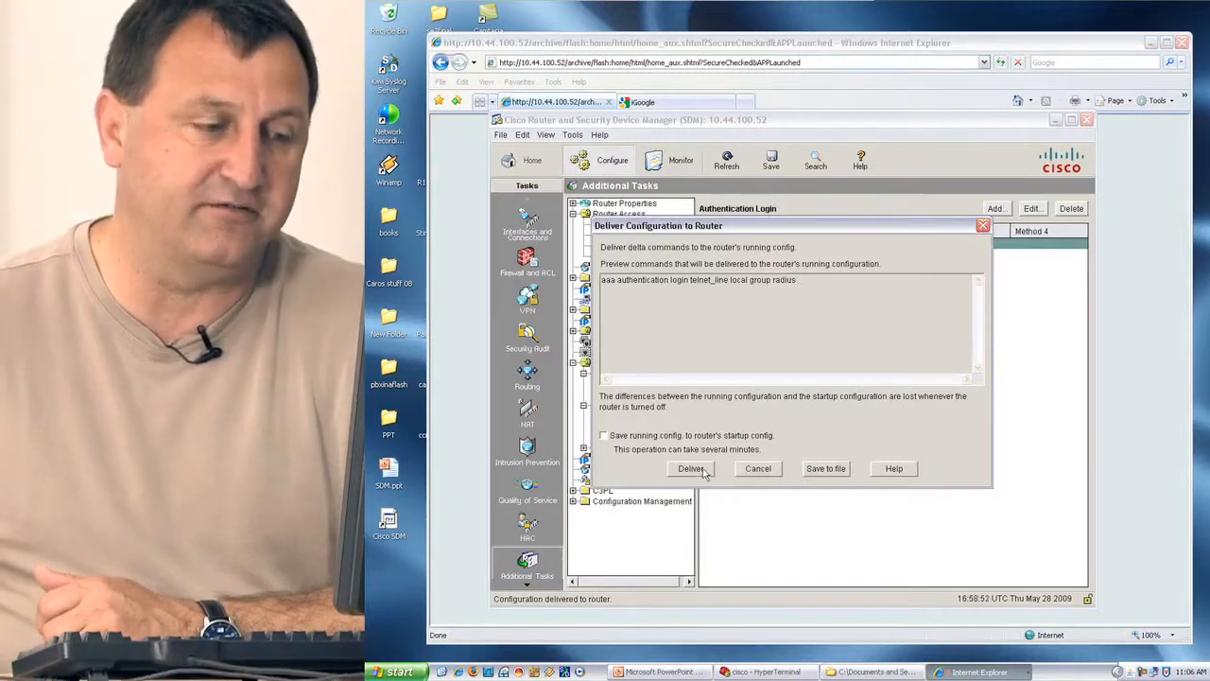
{"action": "left_click", "coordinate": [761, 470]}
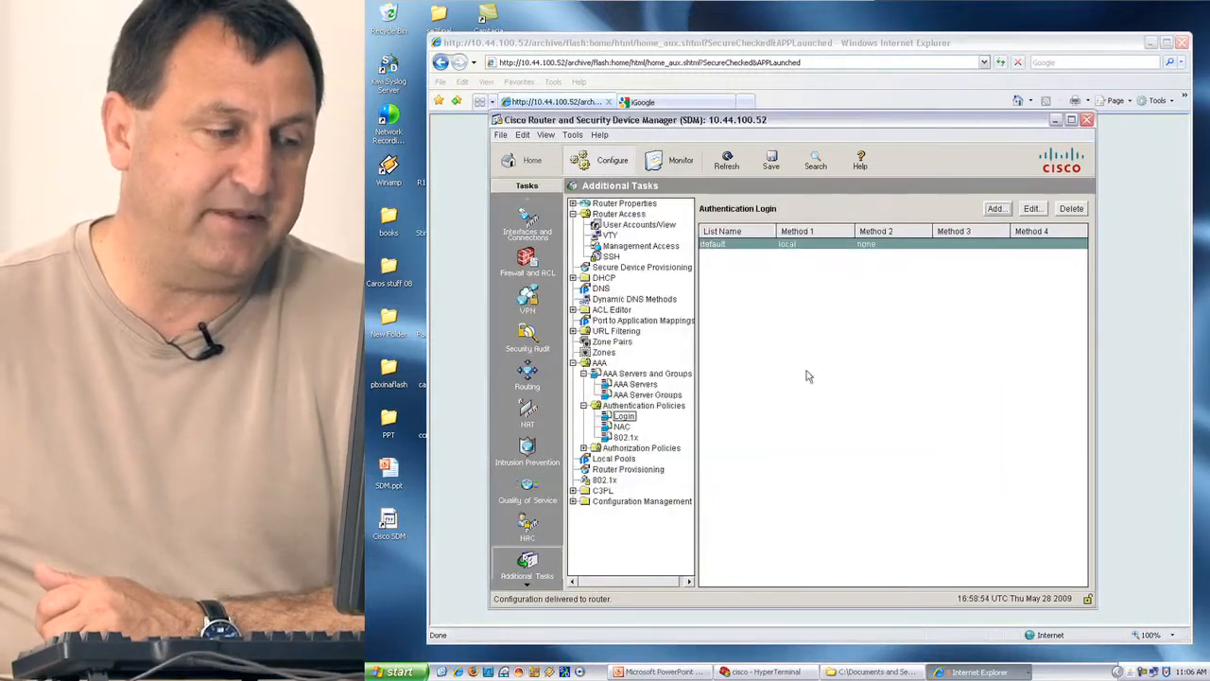